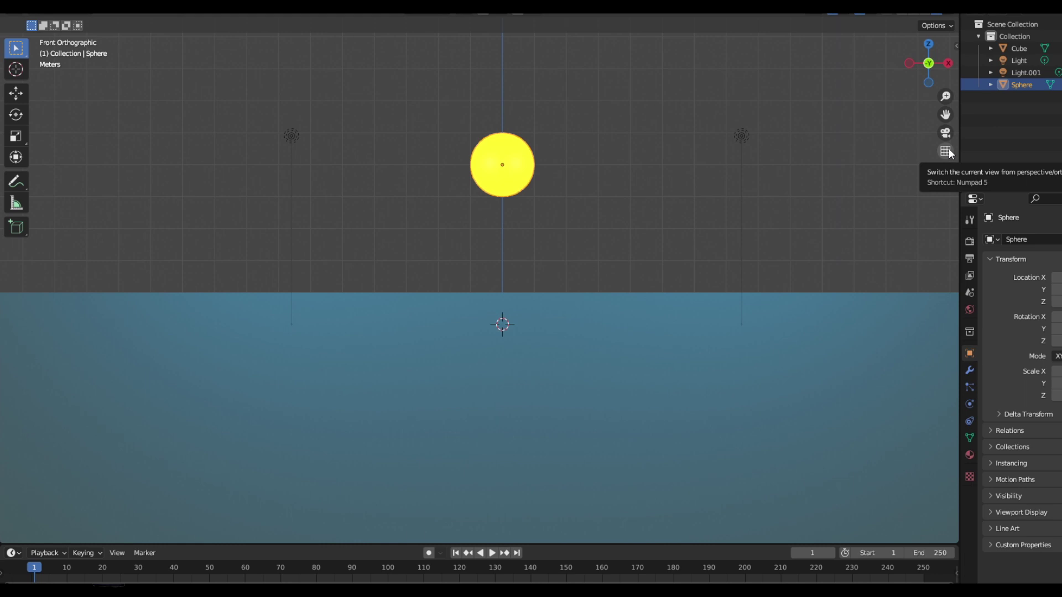
Compare the front view in perspective and orthographic projection, with the Cube shown and hidden.
left_click(947, 151)
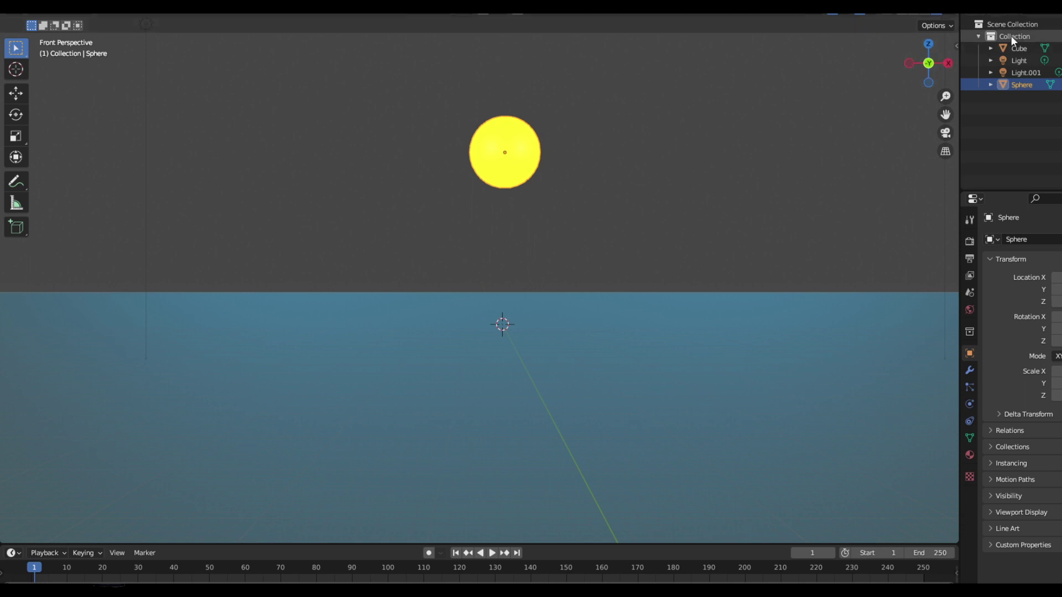
left_click(982, 49)
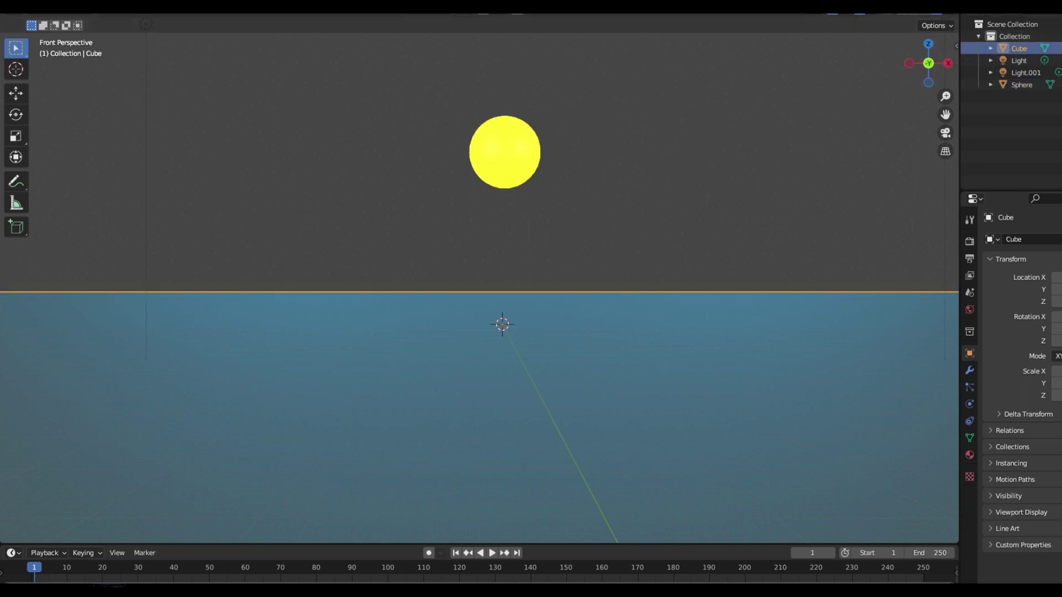
key("h")
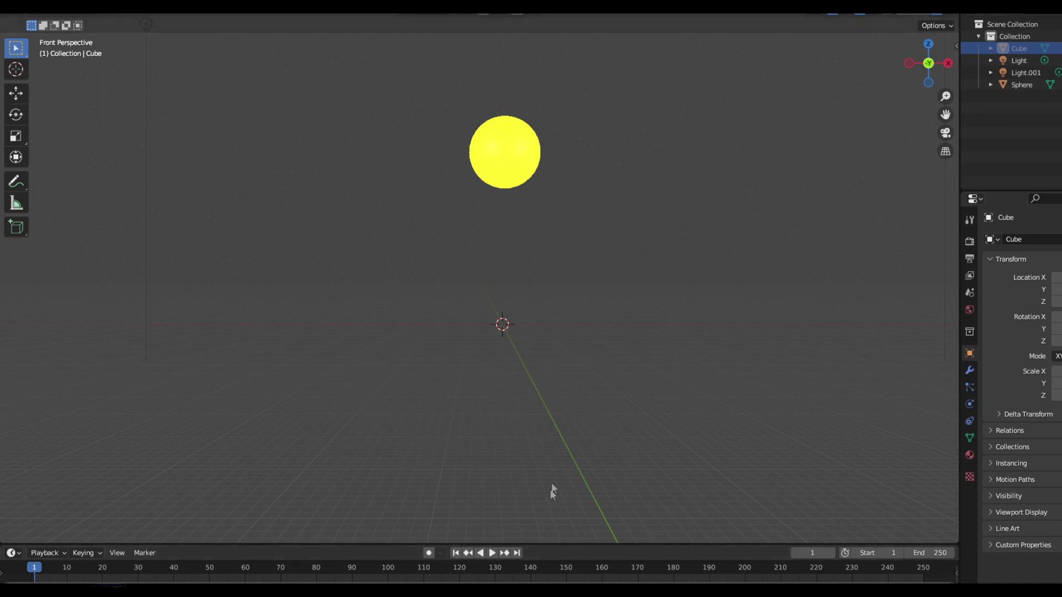
left_click(945, 151)
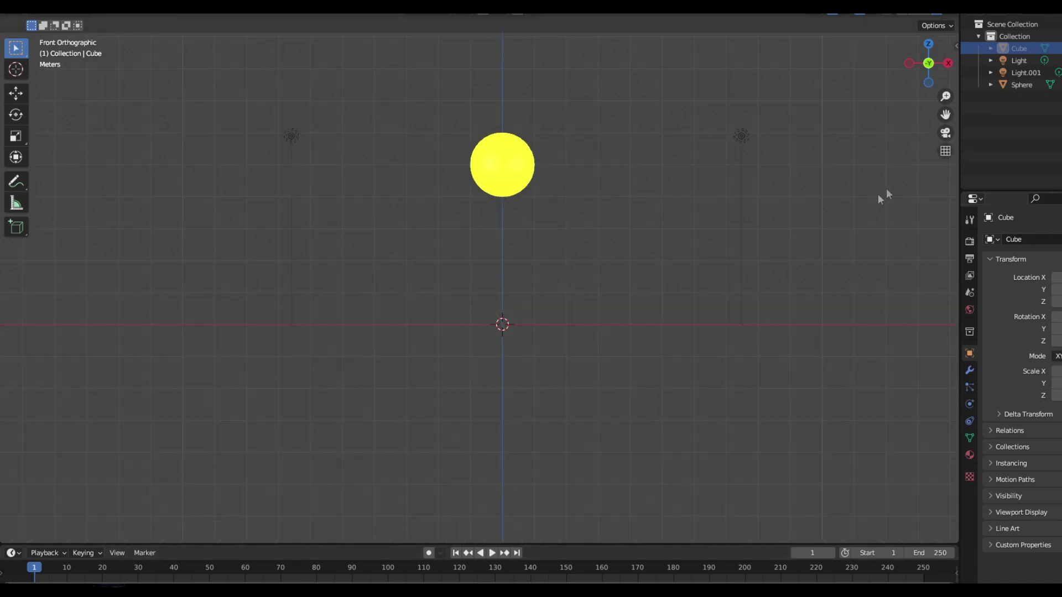
left_click(949, 153)
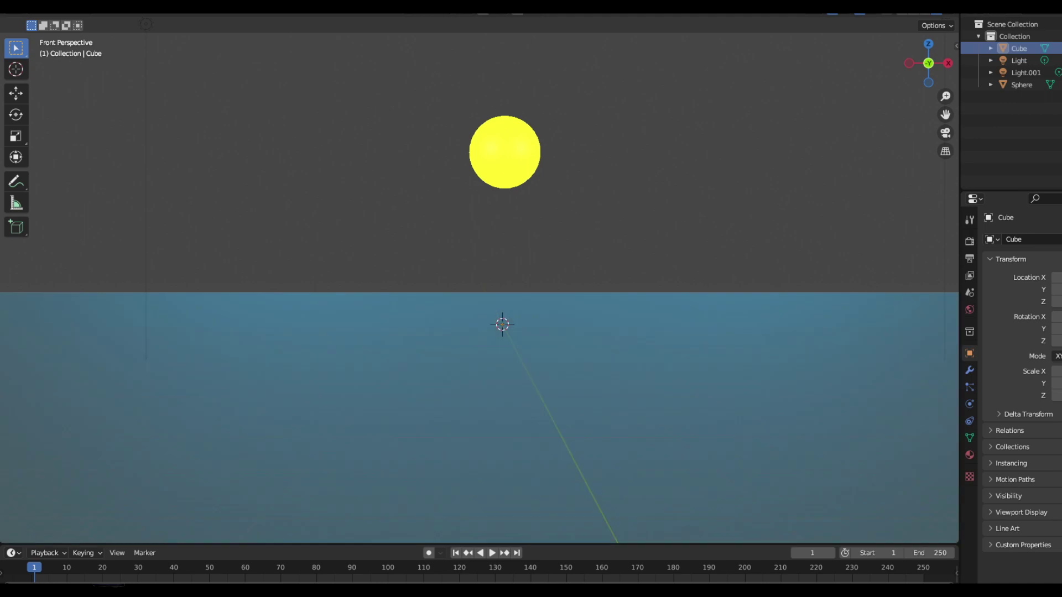
Try moving the yellow sphere freely and far back along the Y axis.
left_click(517, 157)
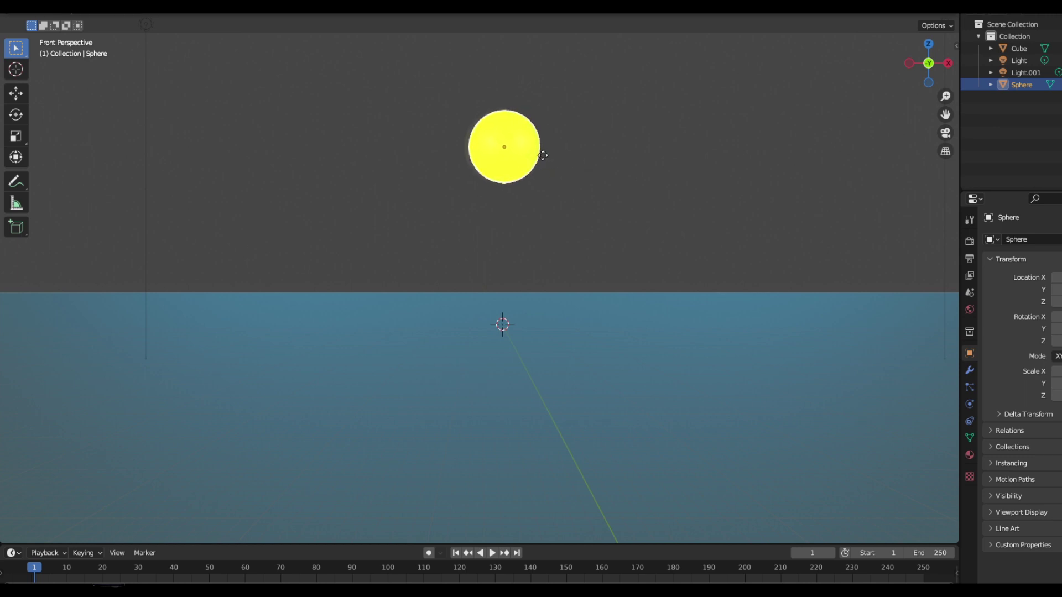
key("g")
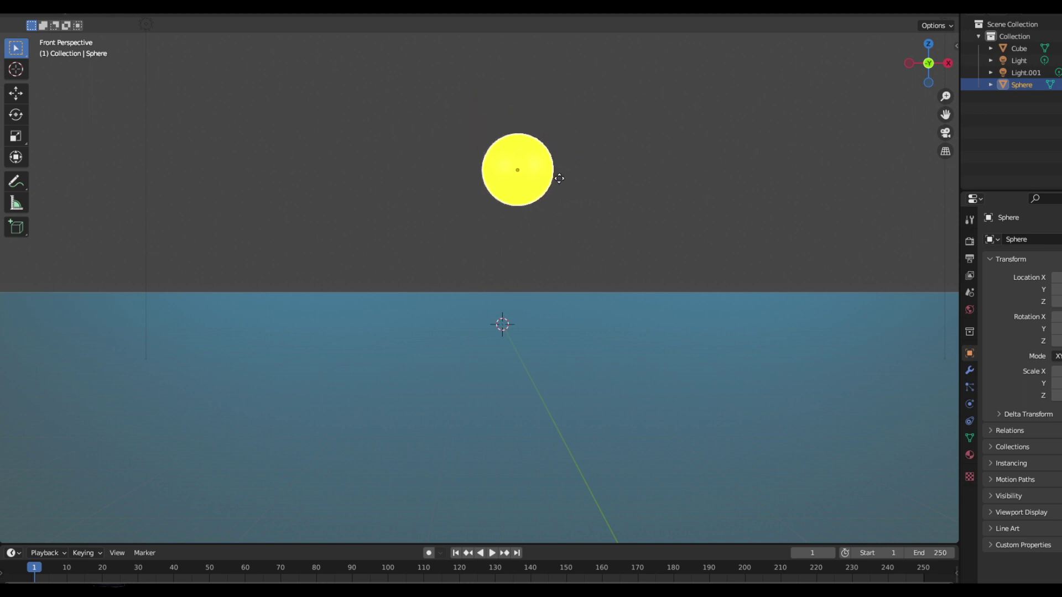
key("y")
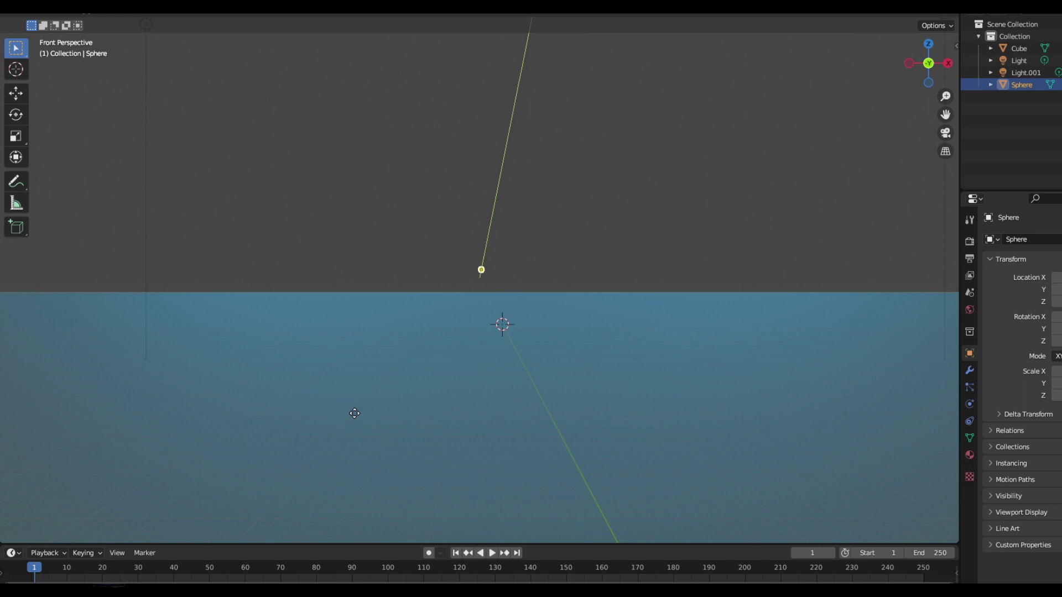
right_click(355, 416)
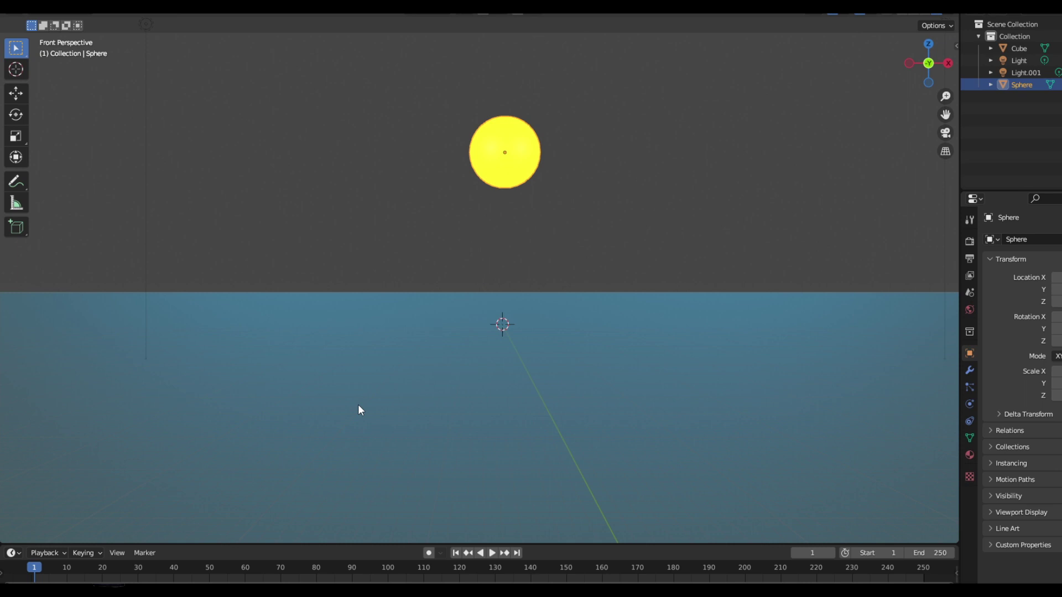
Try several numeric offsets for the sphere along the Y axis, ending with 200 m.
key("g")
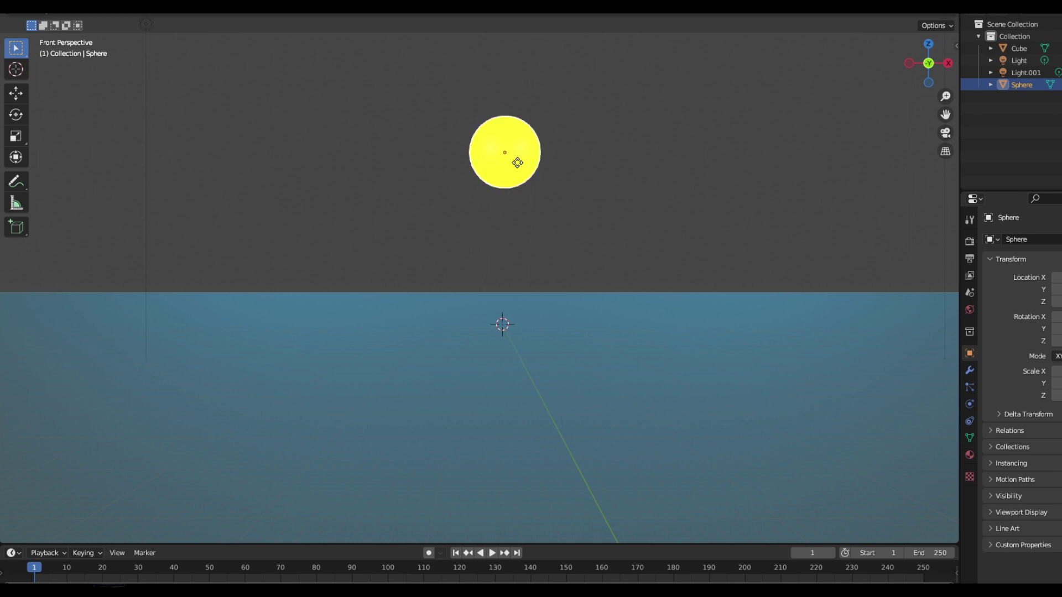
type("5")
key("BackSpace")
type("y5")
key("BackSpace")
type("200")
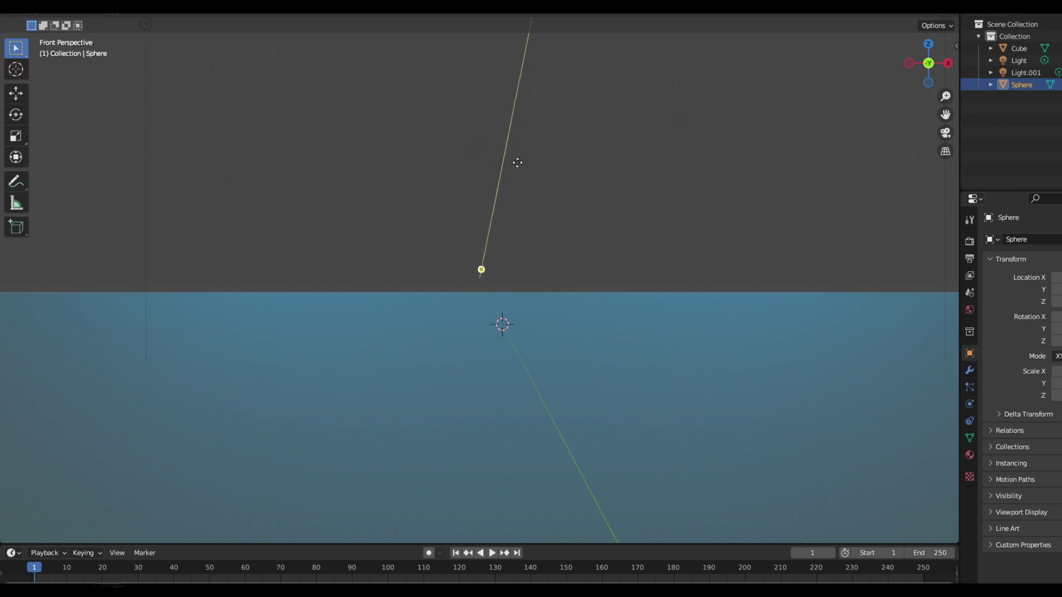
key("BackSpace")
key("BackSpace")
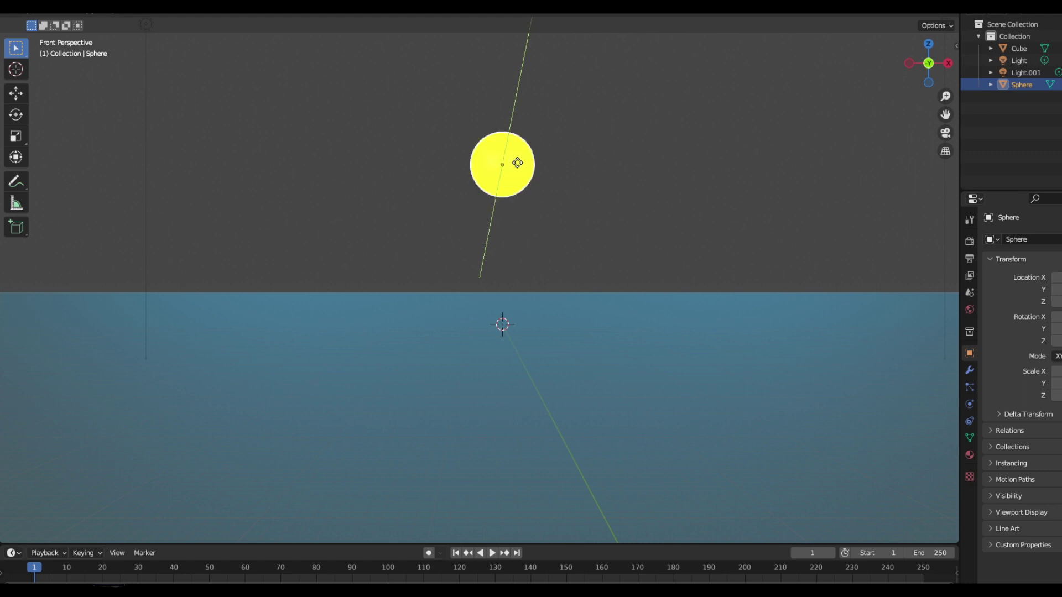
type("10")
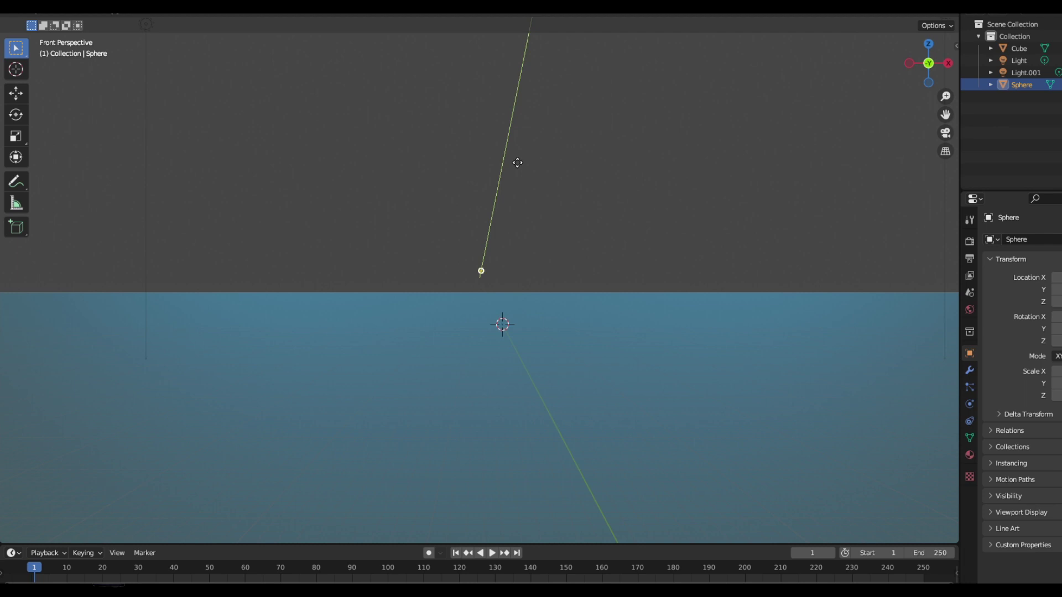
key("BackSpace")
key("BackSpace")
type("10")
key("BackSpace")
key("BackSpace")
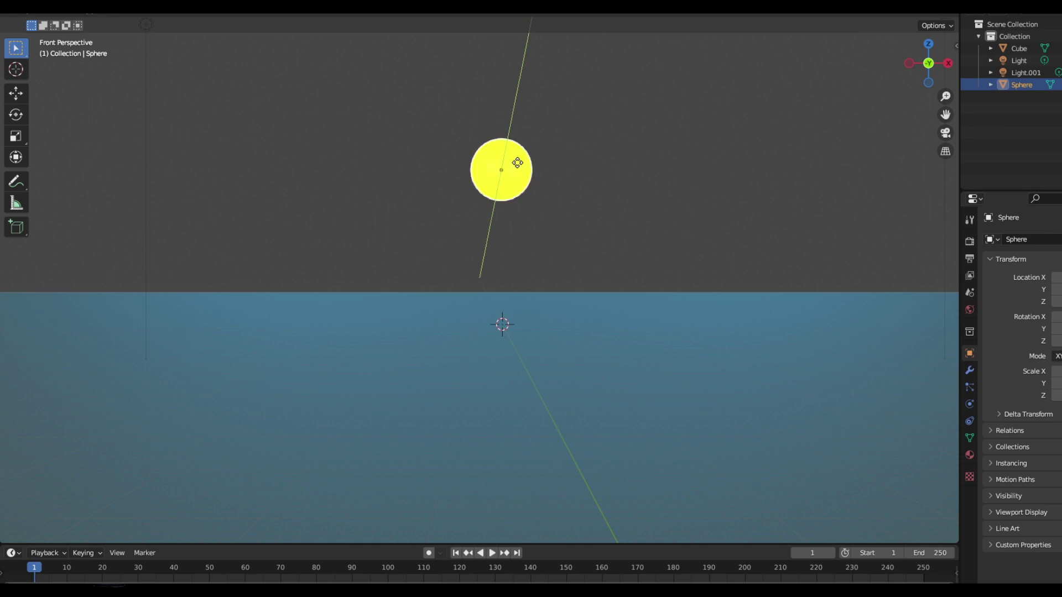
type("0")
key("BackSpace")
type("0")
key("BackSpace")
key("BackSpace")
key("BackSpace")
type("120")
key("BackSpace")
key("BackSpace")
key("BackSpace")
type("200")
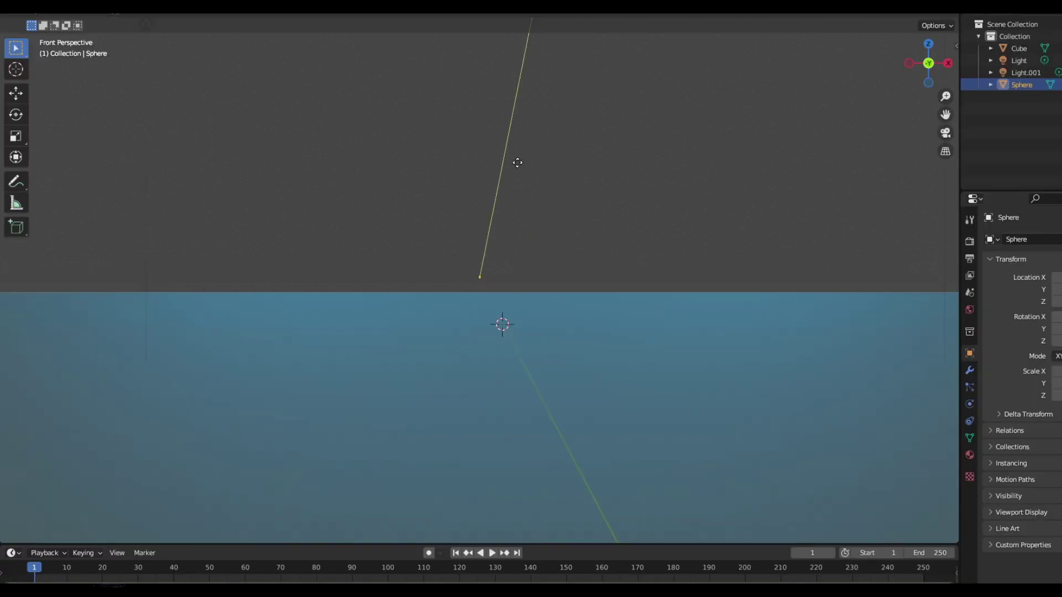
right_click(517, 163)
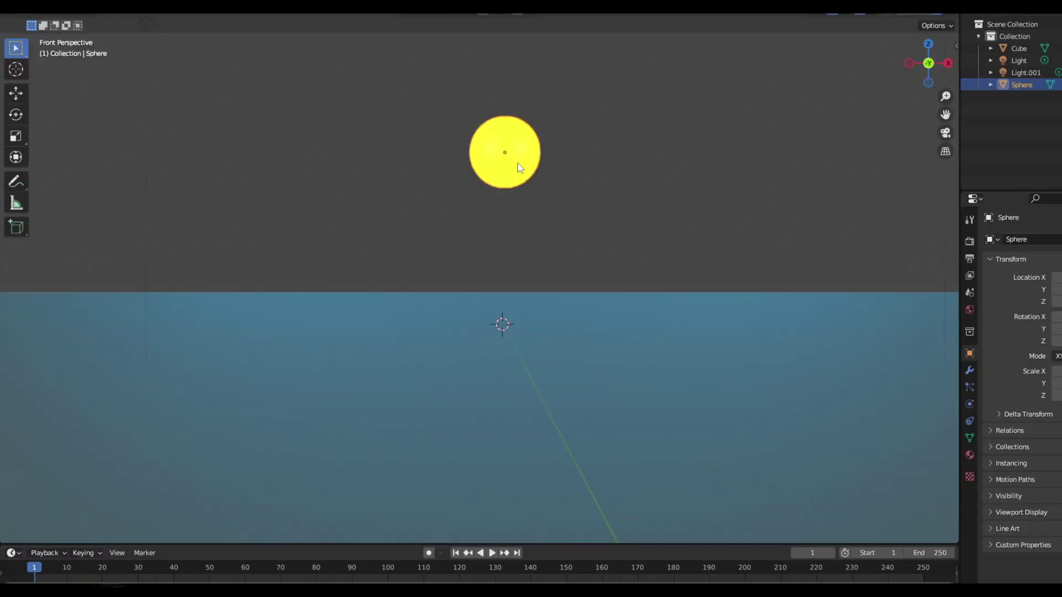
Move the sphere down 3 m along the Z axis.
key("g")
key("z")
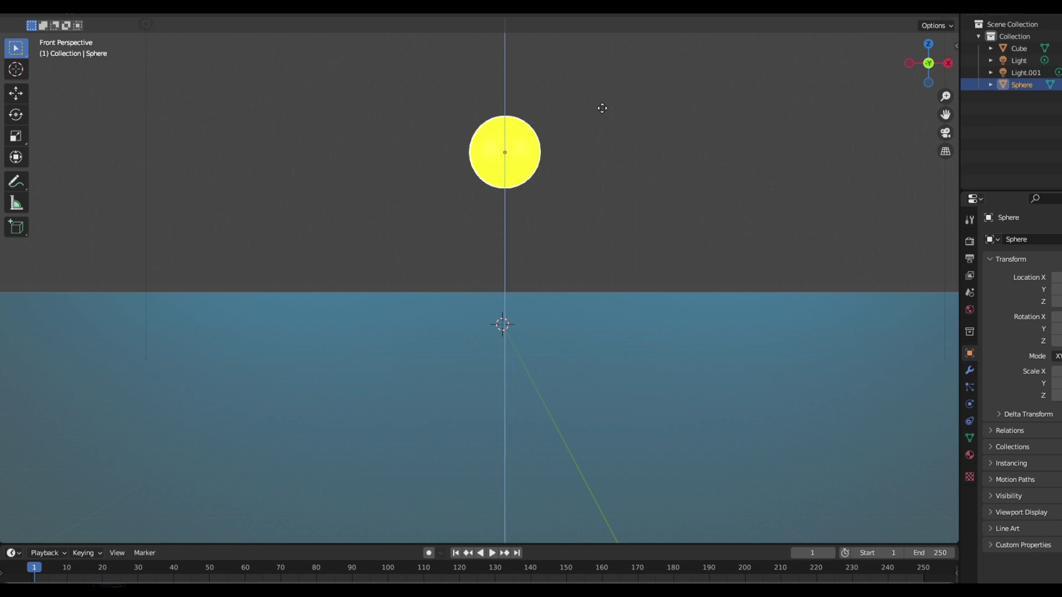
type("-2")
key("BackSpace")
type("3")
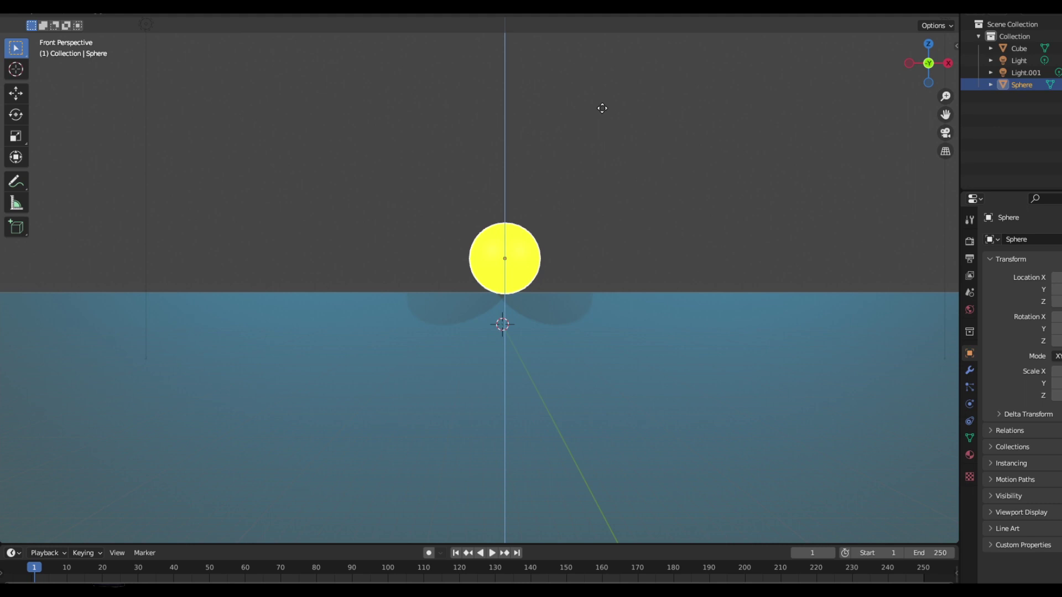
key("Return")
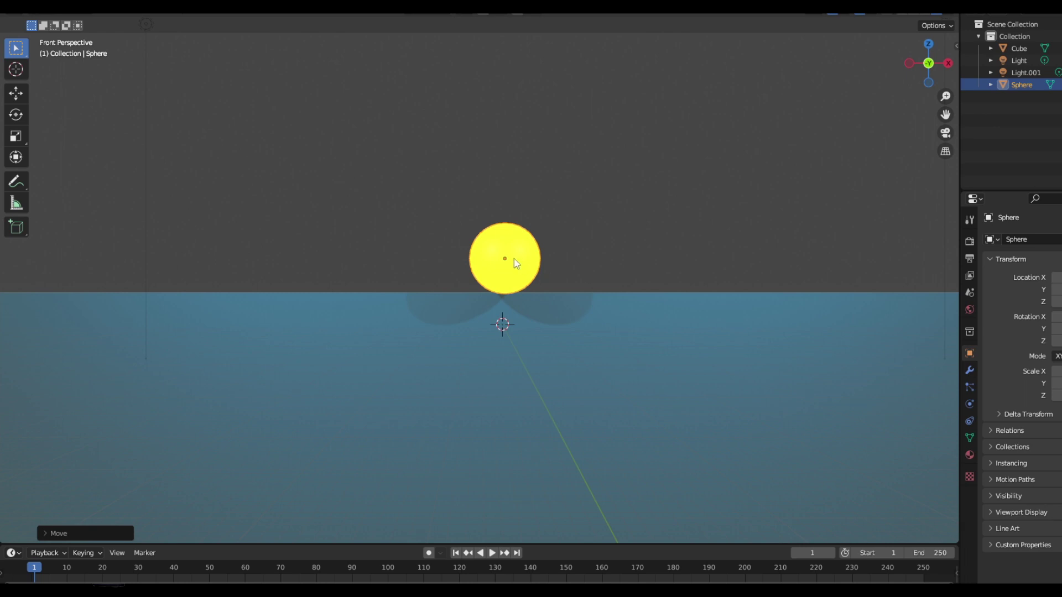
Move the sphere slightly back along the Y axis so it sits on the blue block's upper face.
key("g")
key("y")
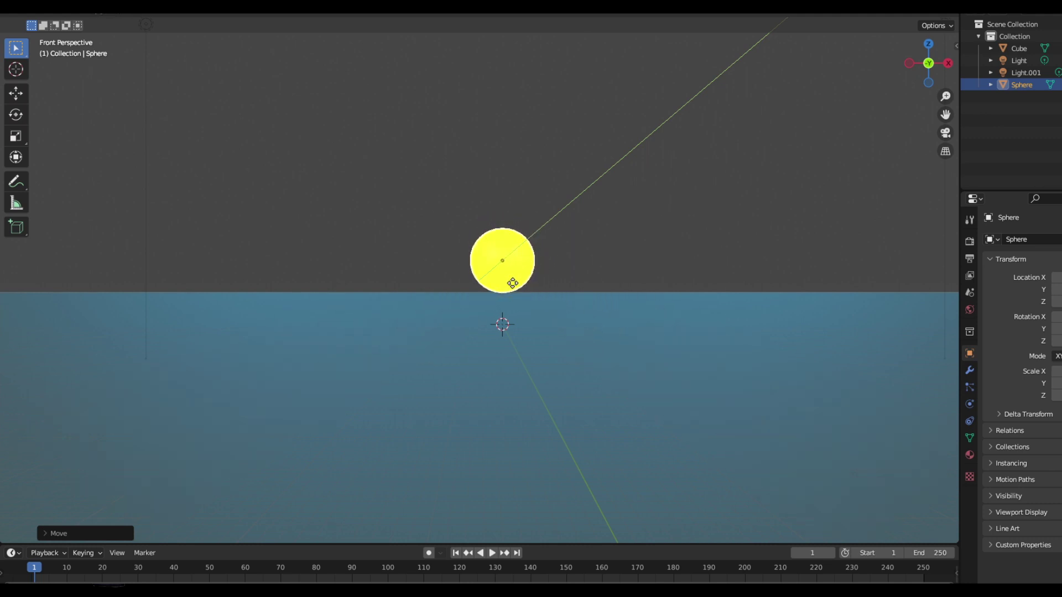
left_click(509, 277)
middle_click_drag(509, 278, 557, 304)
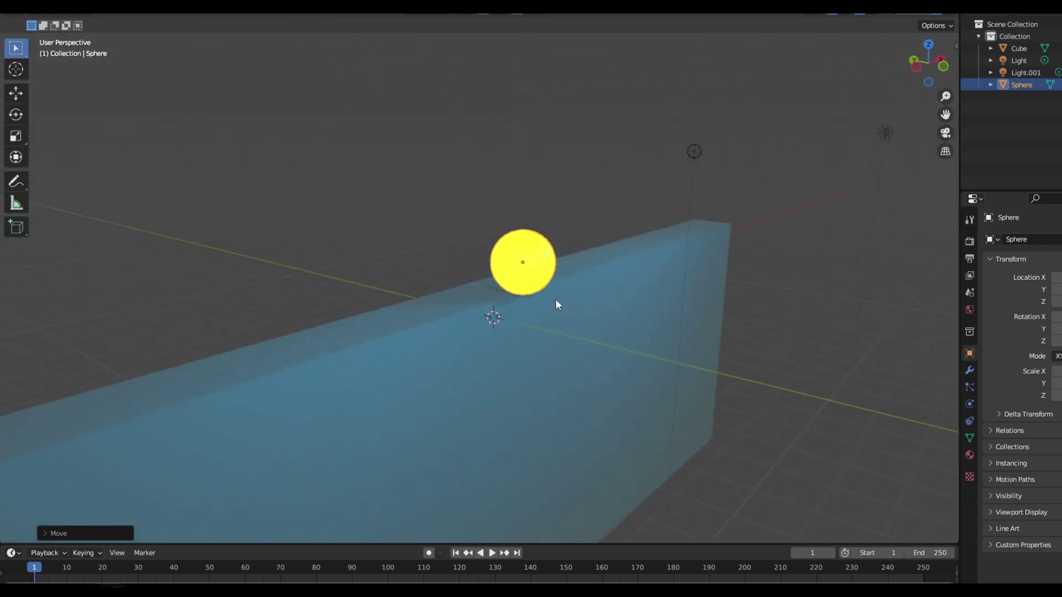
In the front perspective view, move the sphere 100 m back along the Y axis.
key("KP_1")
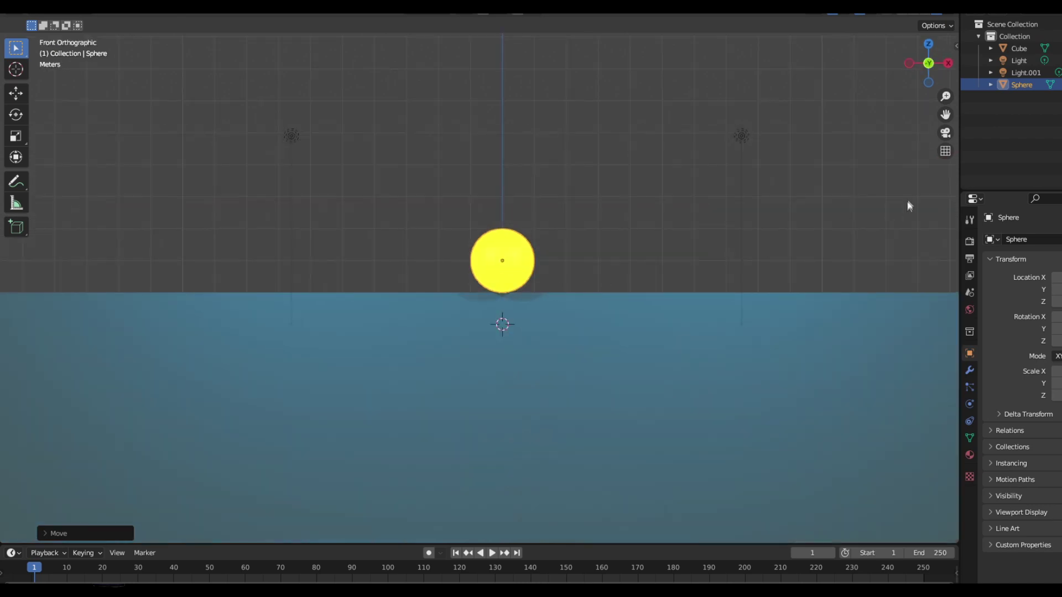
left_click(946, 153)
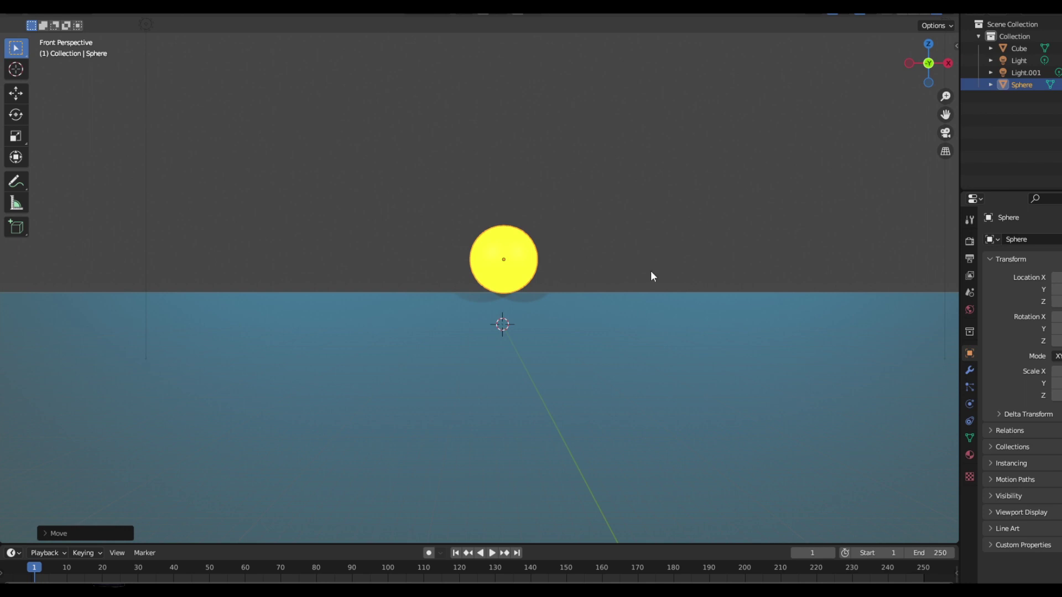
key("g")
key("y")
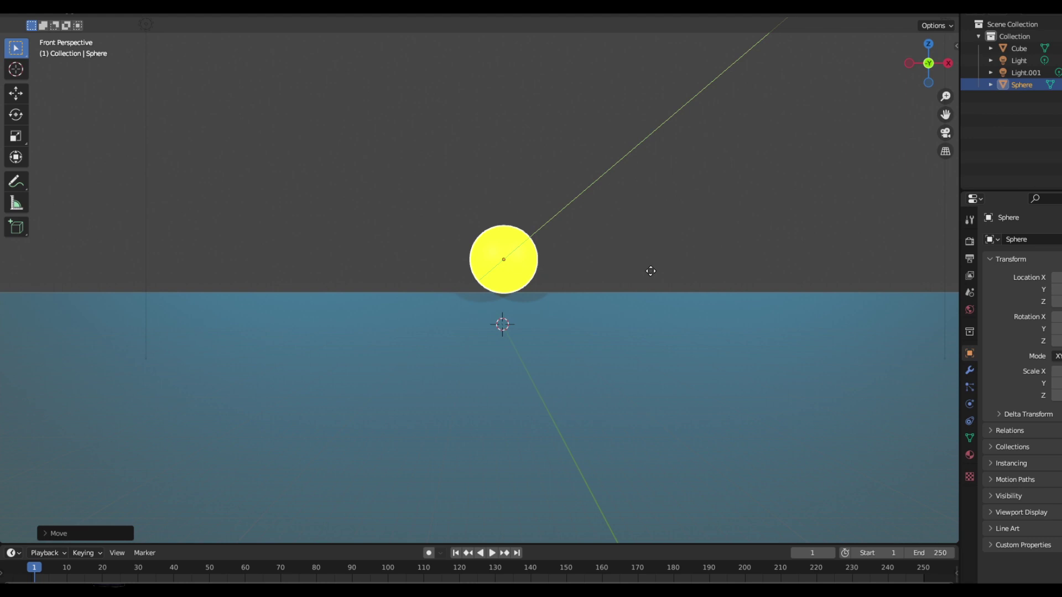
key("1")
key("0")
key("0")
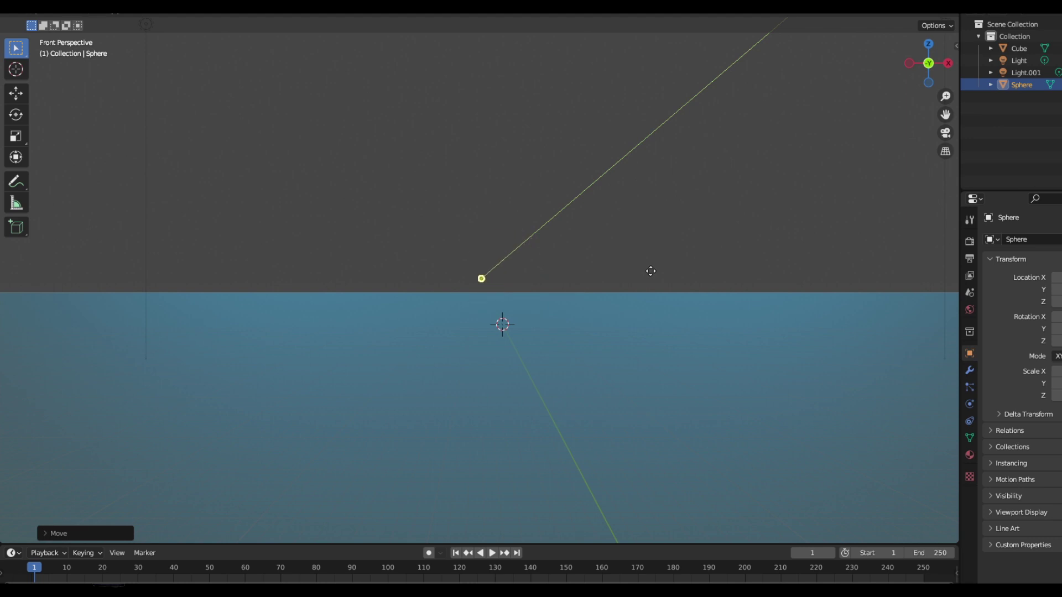